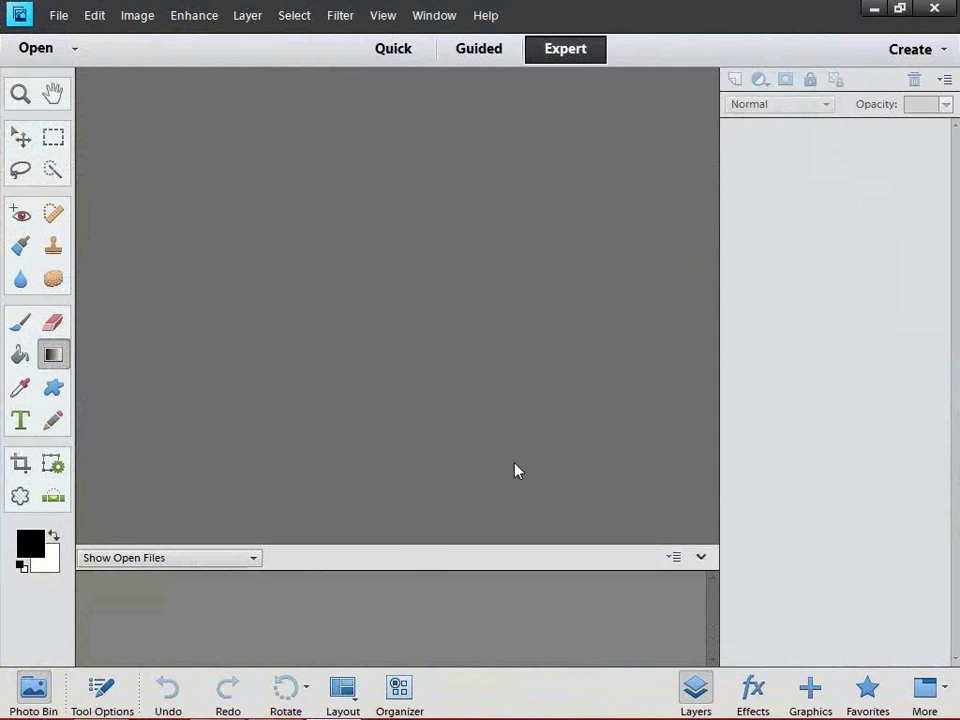
- Minimize the Photoshop Elements window to show the desktop and the raw photo's Explorer folder
left_click(872, 9)
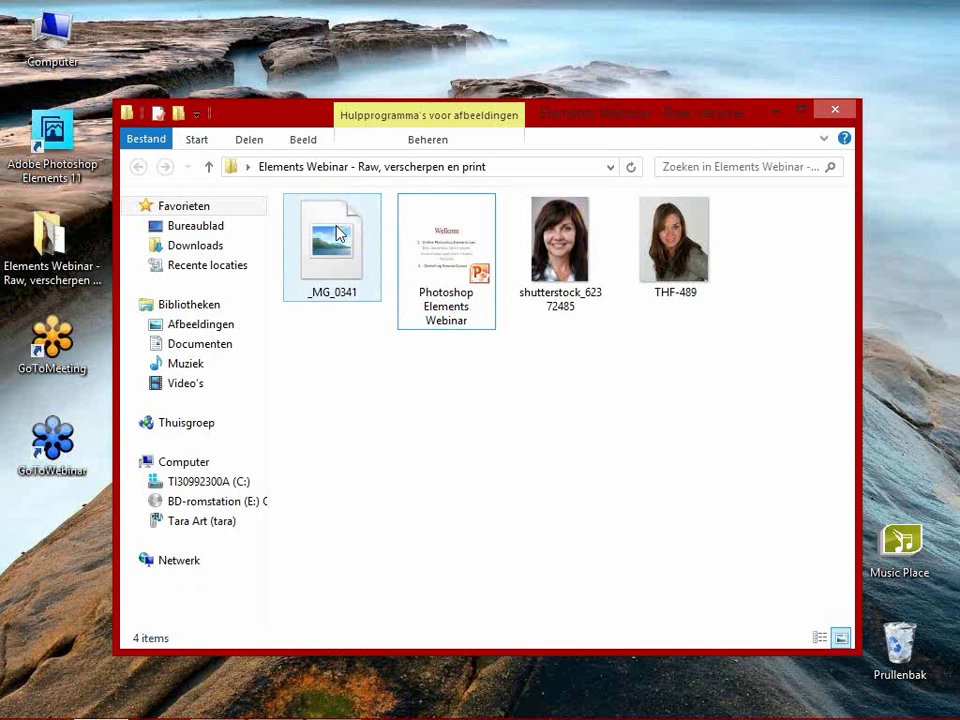
- Drag the _MG_0341 raw file from Explorer onto the Photoshop Elements taskbar button
left_click_drag(322, 237, 338, 290)
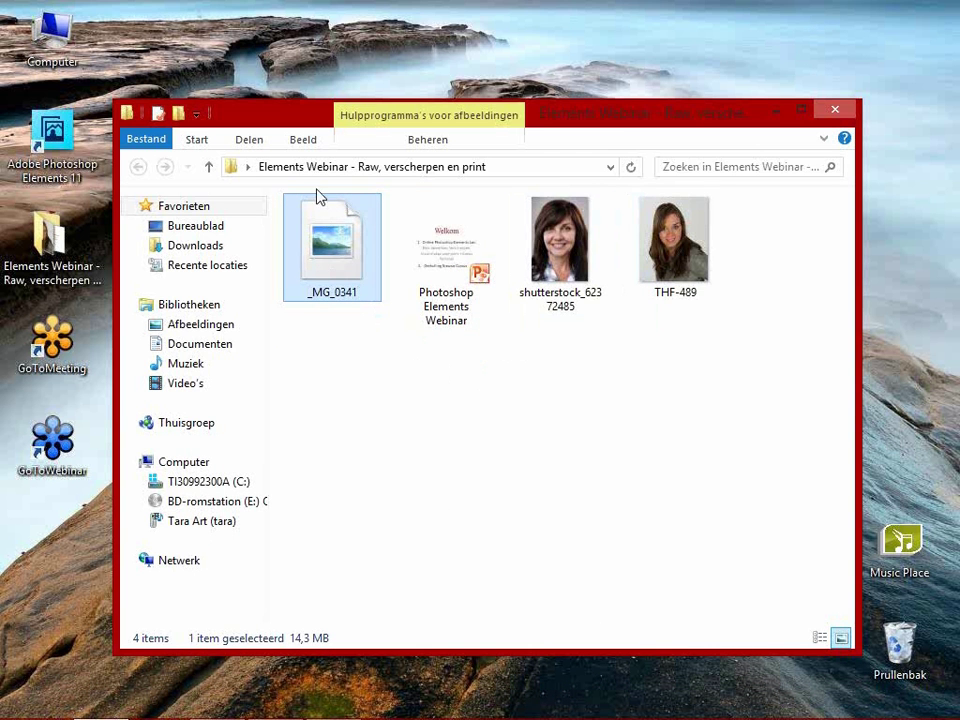
mouse_move(332, 245)
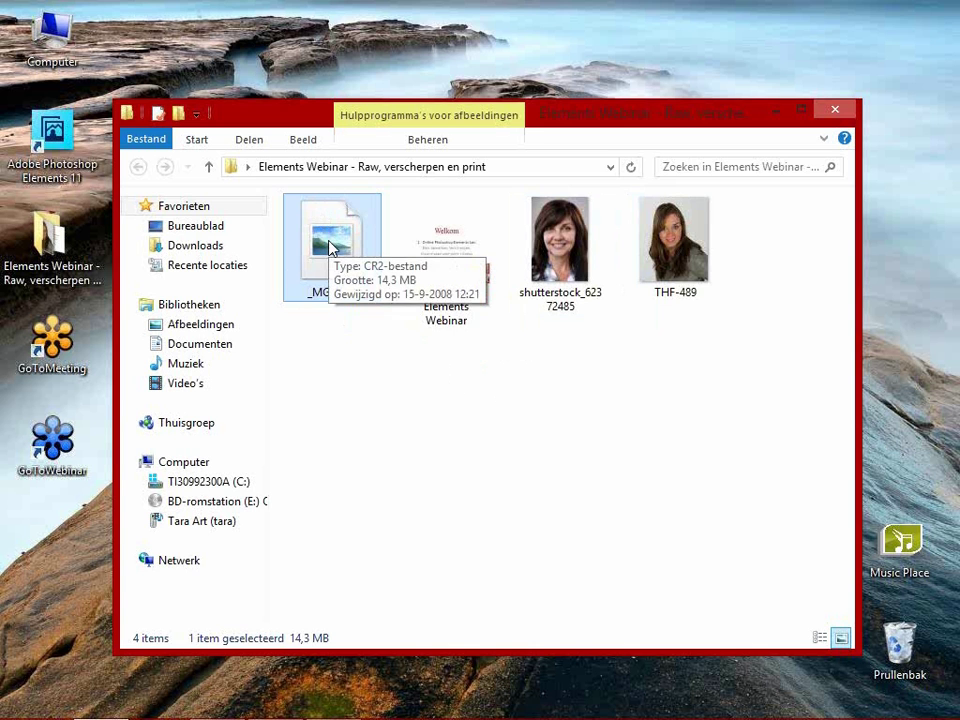
mouse_move(330, 247)
left_mouse_down()
mouse_move(352, 700)
mouse_move(338, 702)
left_mouse_up()
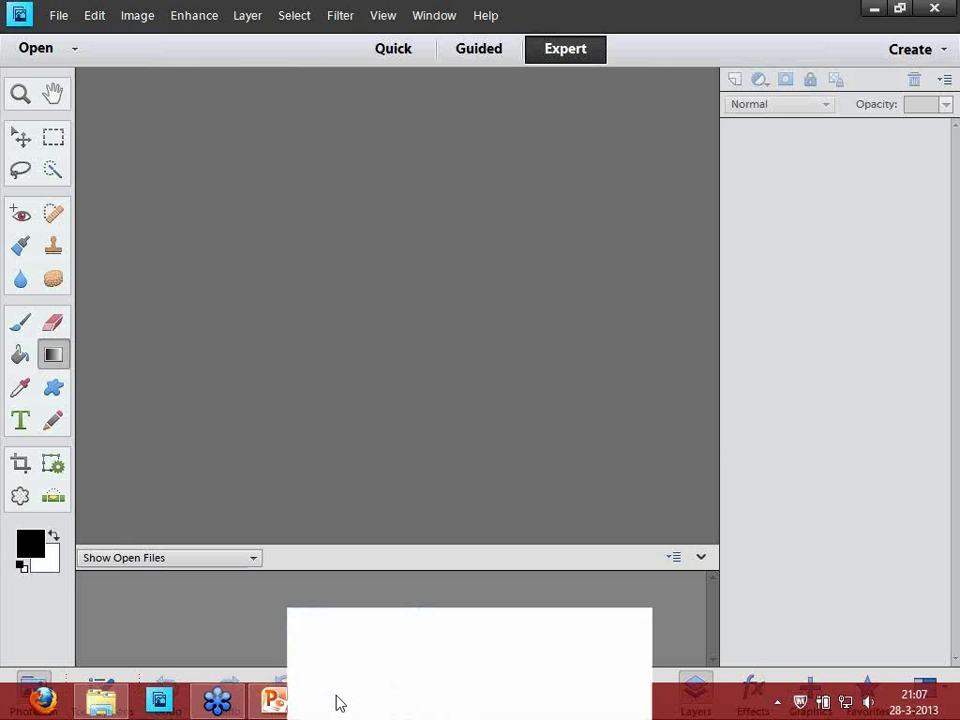
- Drop _MG_0341.CR2 into the Elements workspace so it opens in Camera Raw 7.1
mouse_move(338, 702)
left_mouse_down()
mouse_move(315, 290)
mouse_move(335, 202)
left_mouse_up()
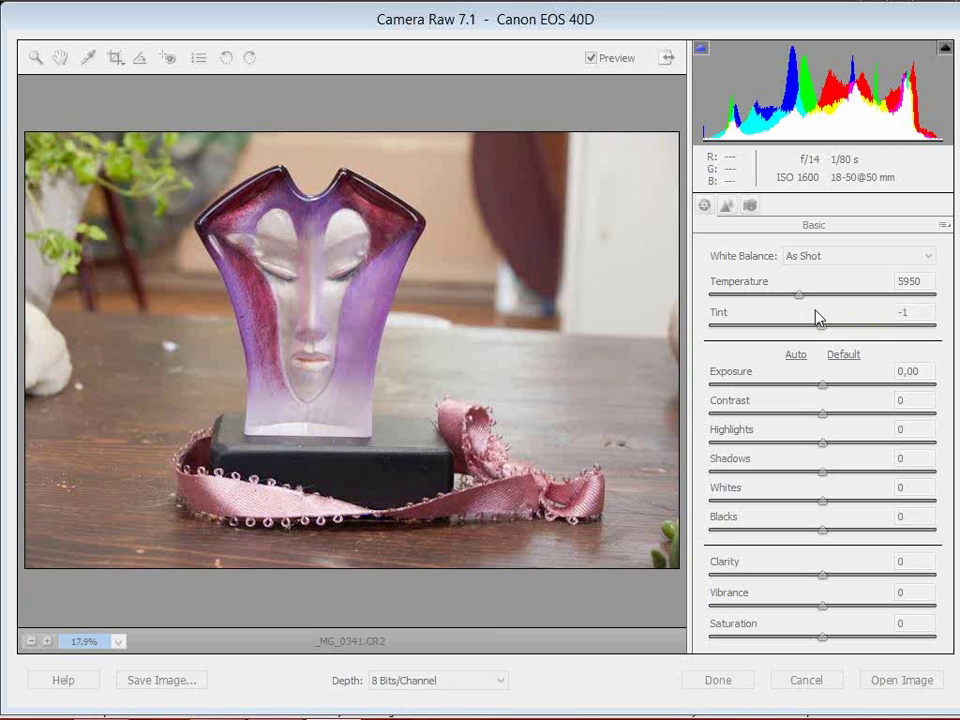
- Toggle the shadow clipping warning and make the Camera Raw 7.1 window active again
left_click(700, 49)
left_click(672, 28)
left_click(728, 20)
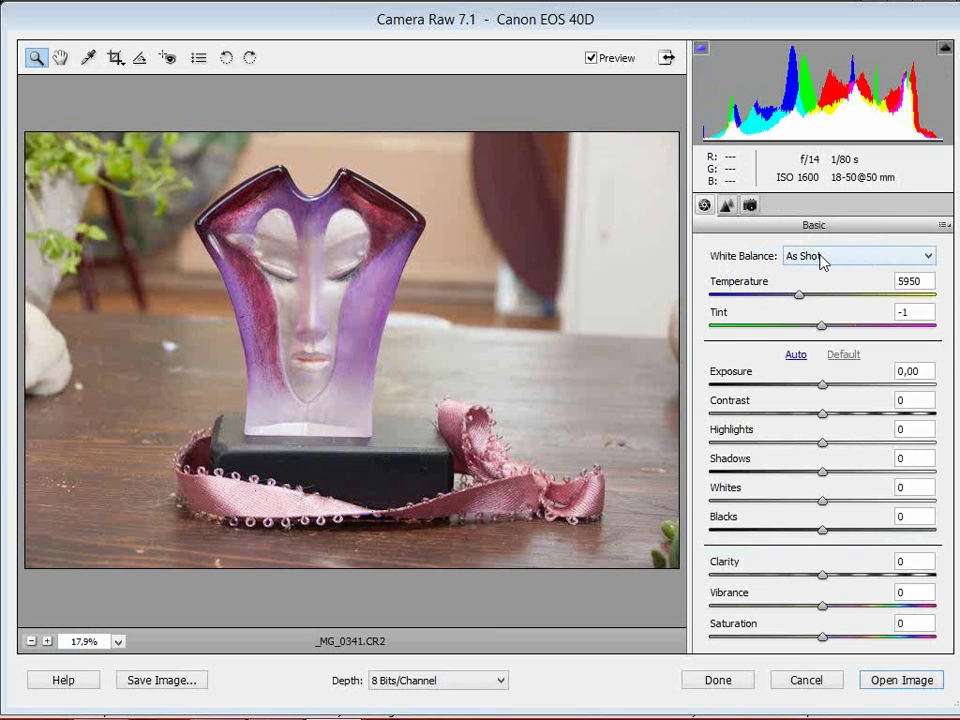
- Try the Tungsten and Daylight white balance presets and warm the colour temperature
left_click(859, 259)
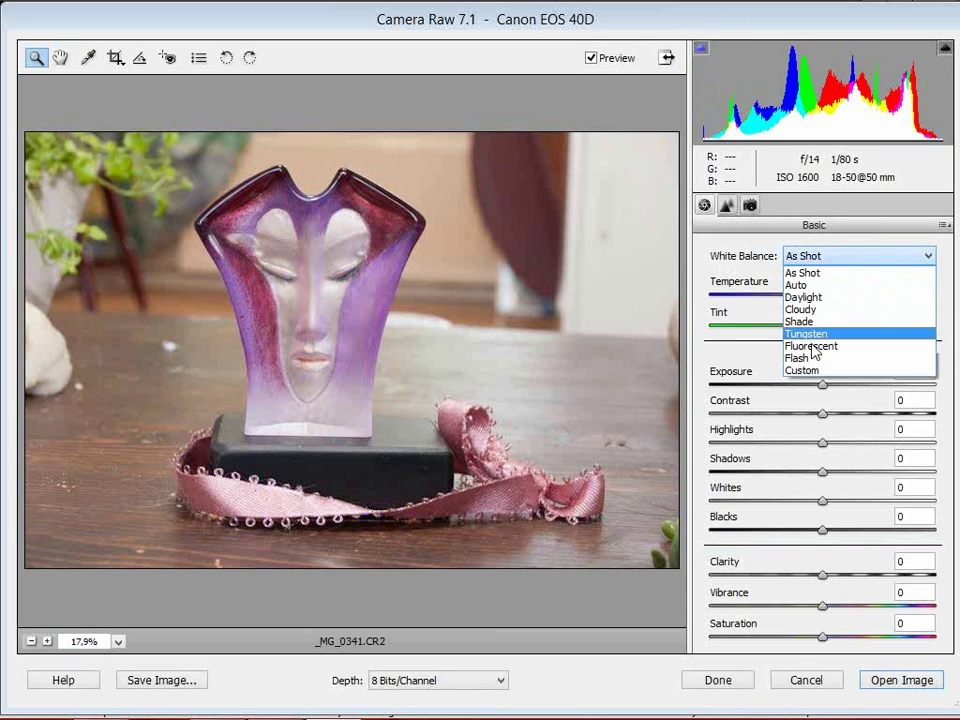
left_click(834, 340)
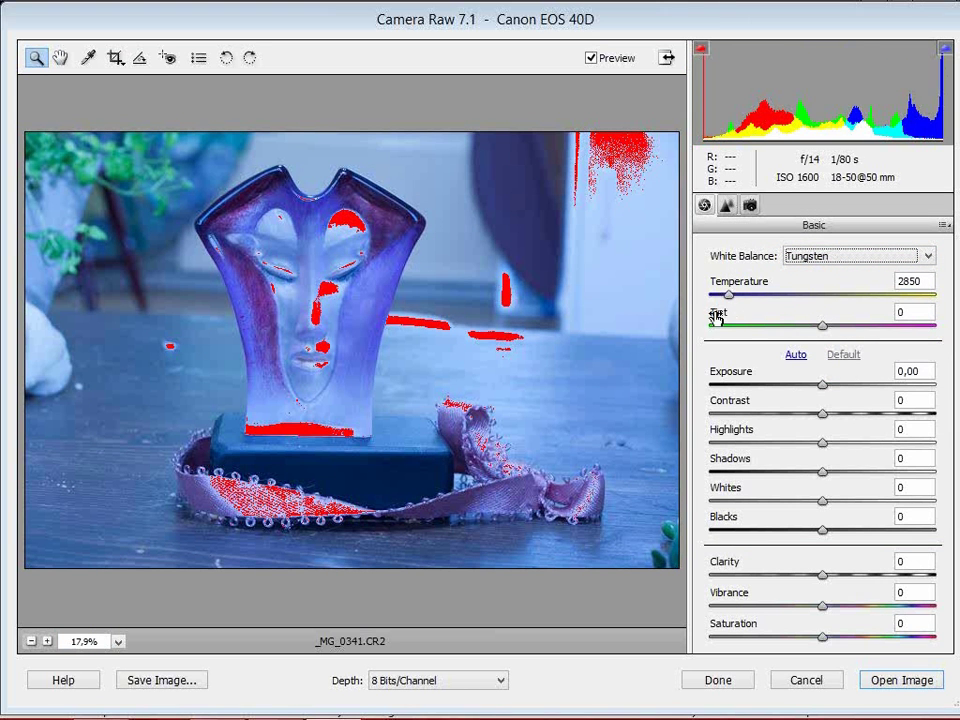
left_click(825, 260)
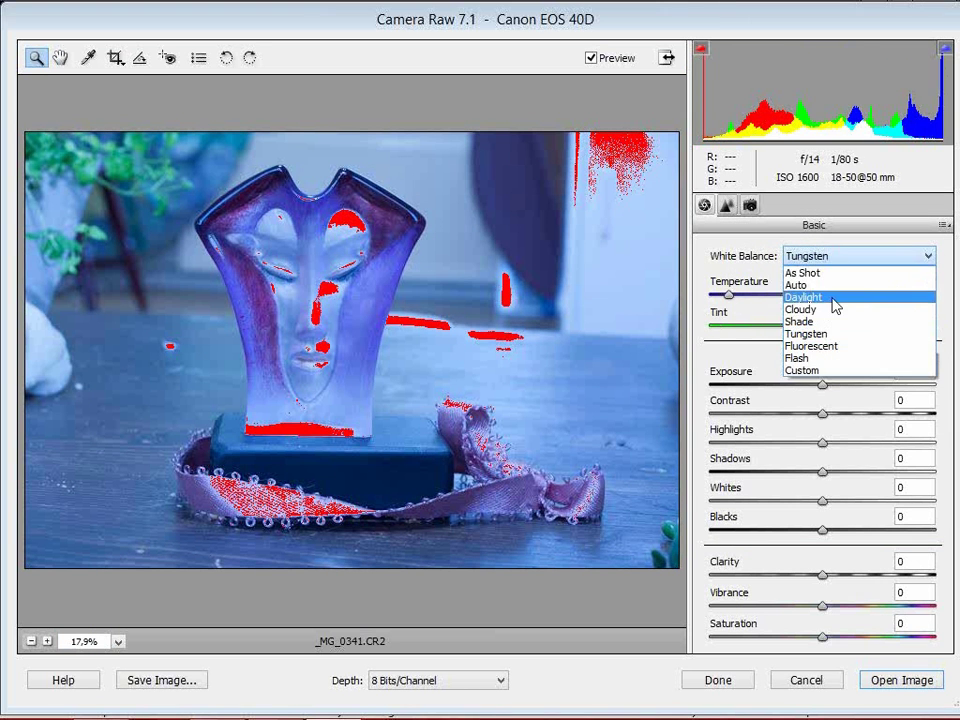
left_click(835, 298)
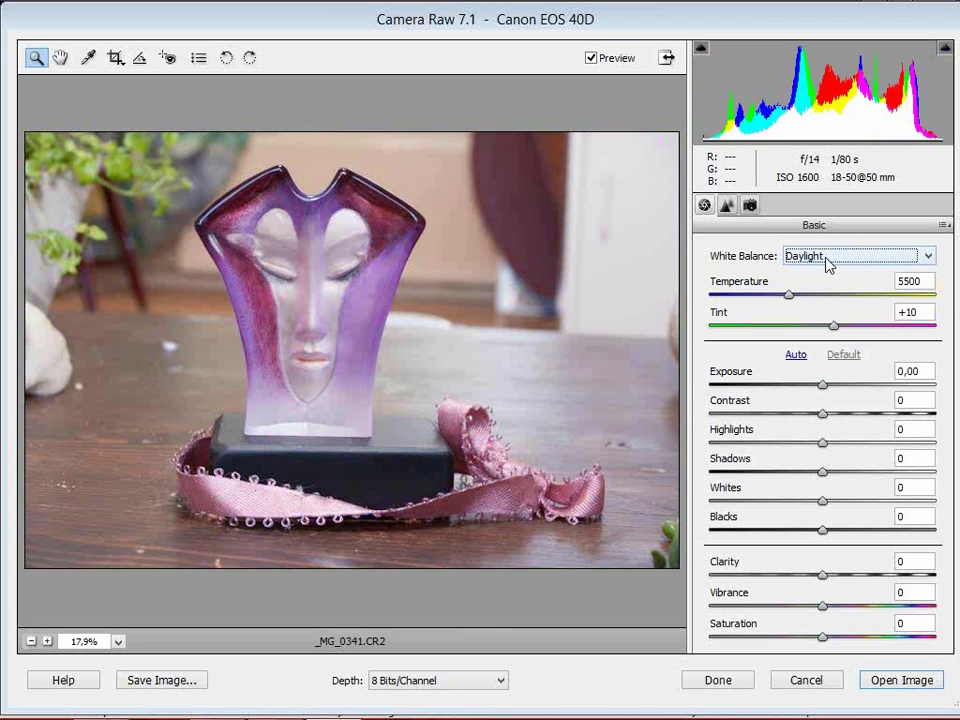
mouse_move(790, 297)
left_mouse_down()
mouse_move(703, 300)
mouse_move(934, 298)
mouse_move(795, 300)
left_mouse_up()
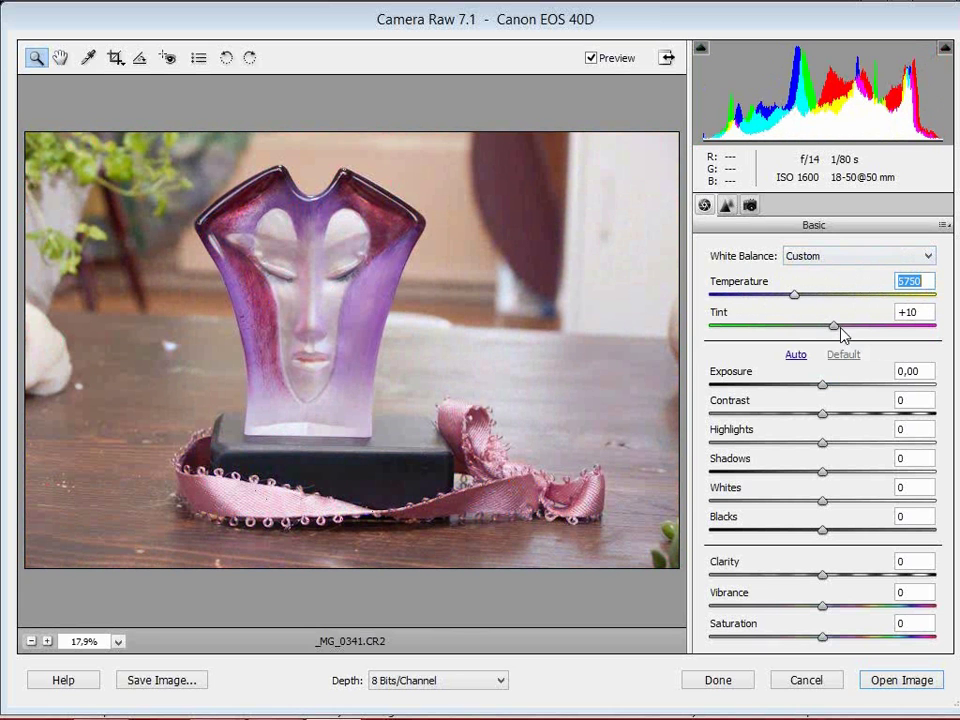
- Adjust the tint toward neutral, then restore As Shot white balance (5950, tint -1)
left_click(721, 326)
left_click(909, 326)
mouse_move(910, 330)
left_mouse_down()
mouse_move(822, 324)
mouse_move(820, 303)
left_mouse_up()
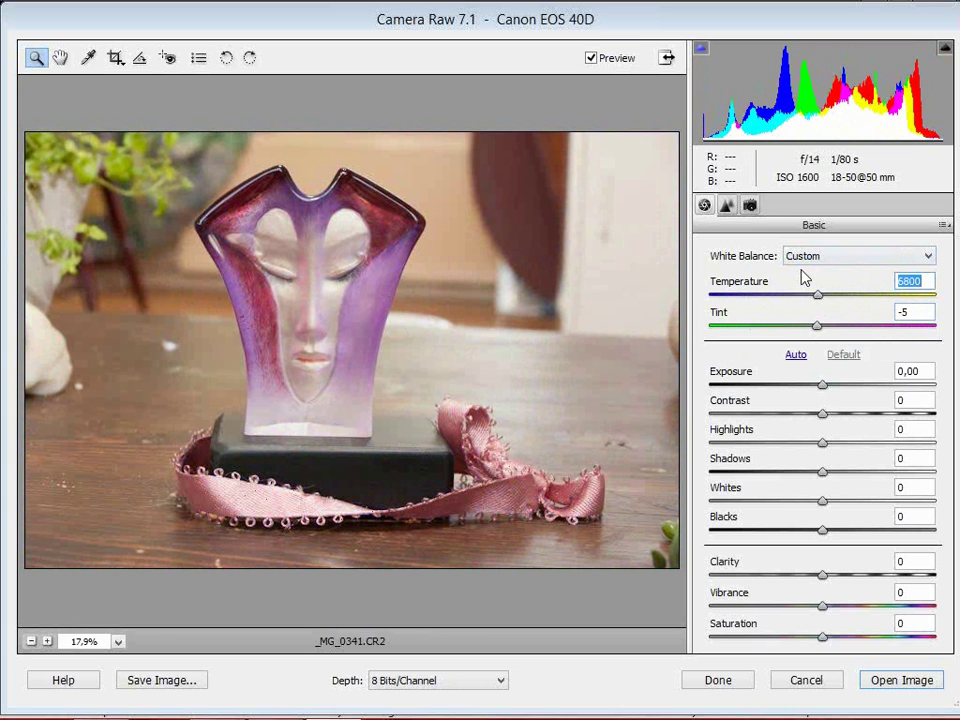
left_click(816, 326)
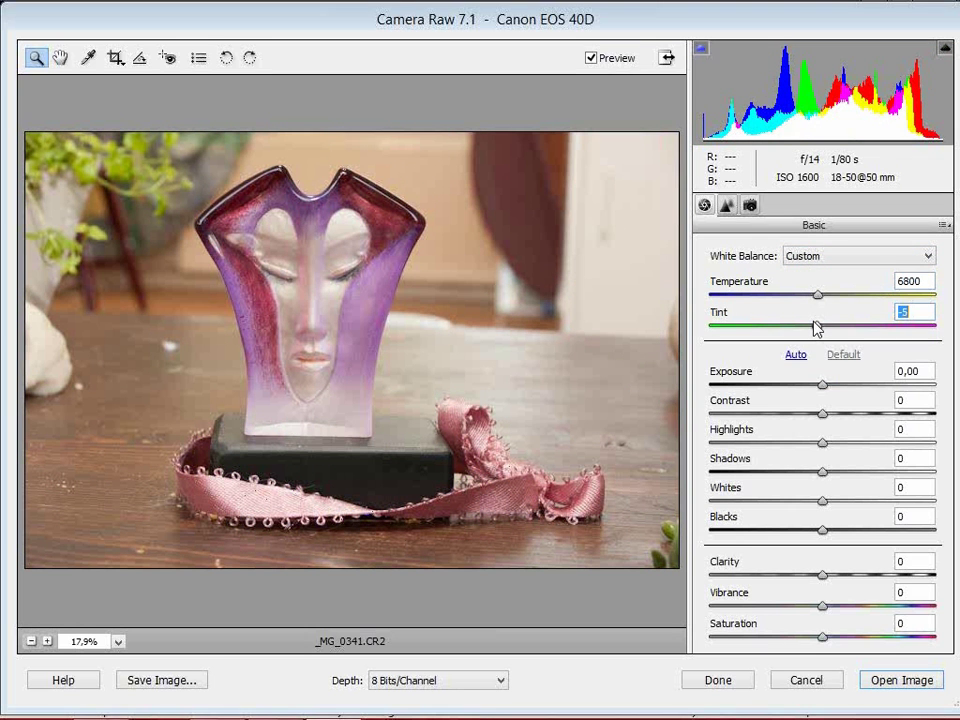
left_click(815, 259)
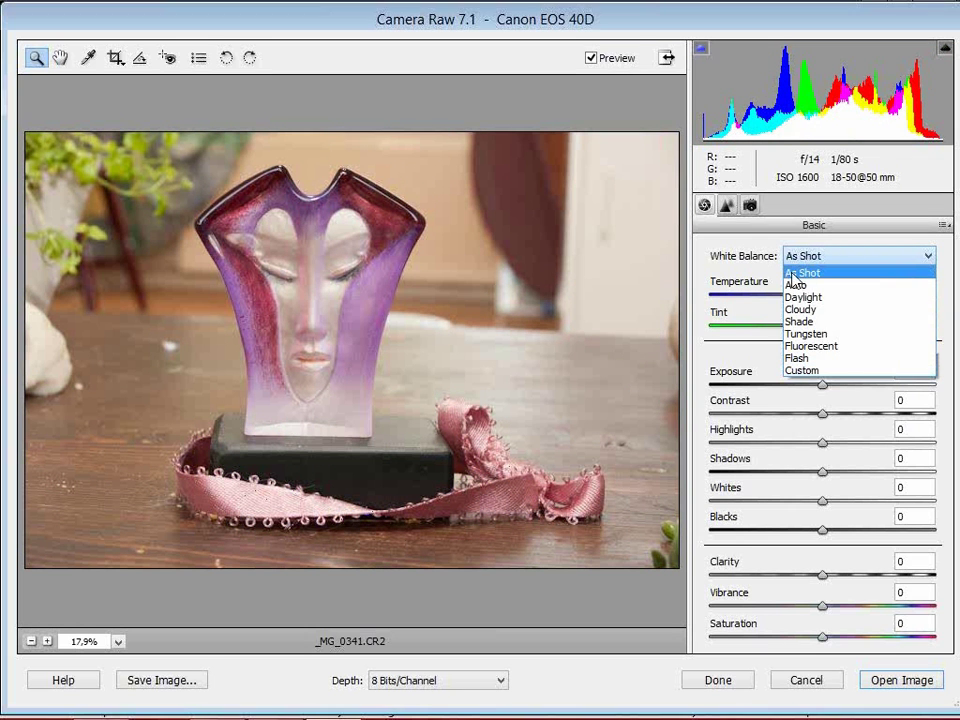
left_click(796, 274)
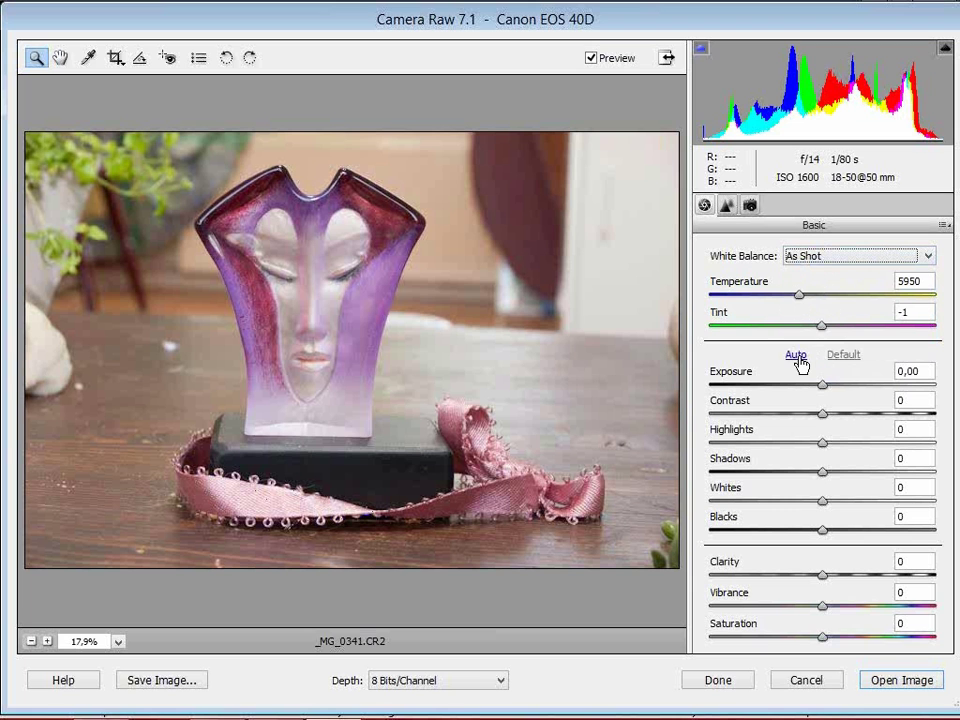
- Apply Auto tone (Exposure -0,25, Contrast +13, Whites +38, Blacks -10) and enable shadow clipping warnings
left_click(796, 356)
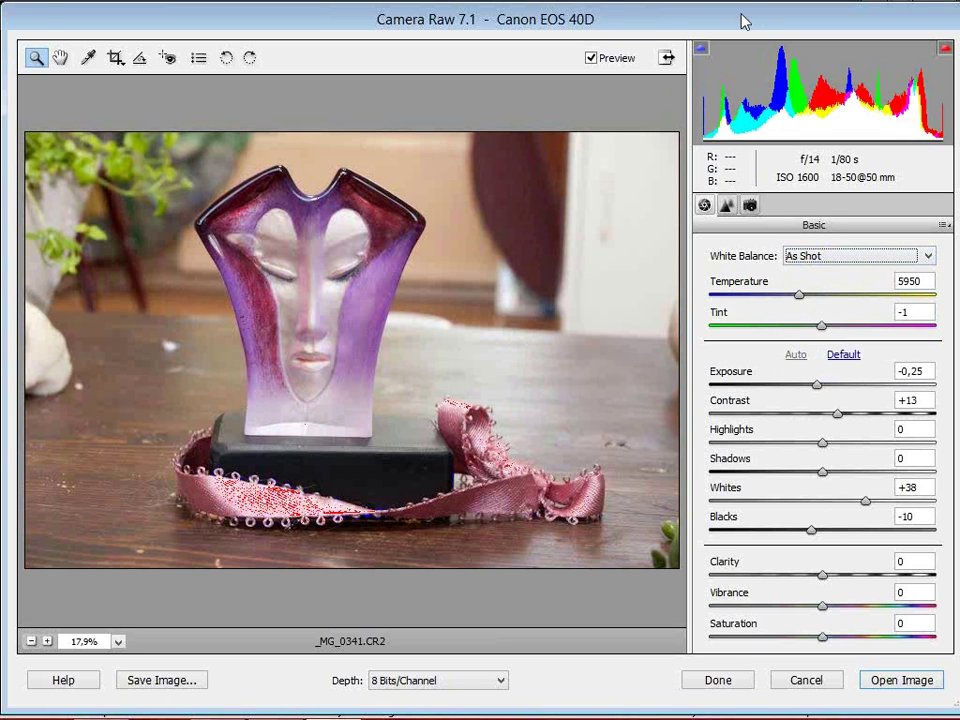
left_click_drag(741, 19, 684, 19)
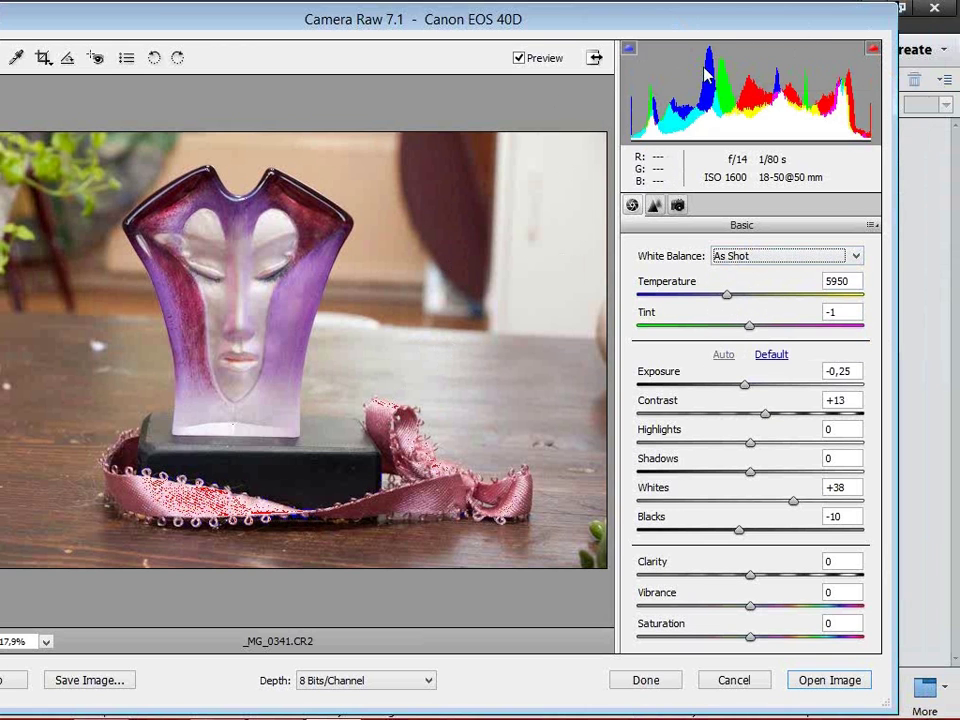
left_click(631, 52)
left_click_drag(724, 30, 798, 23)
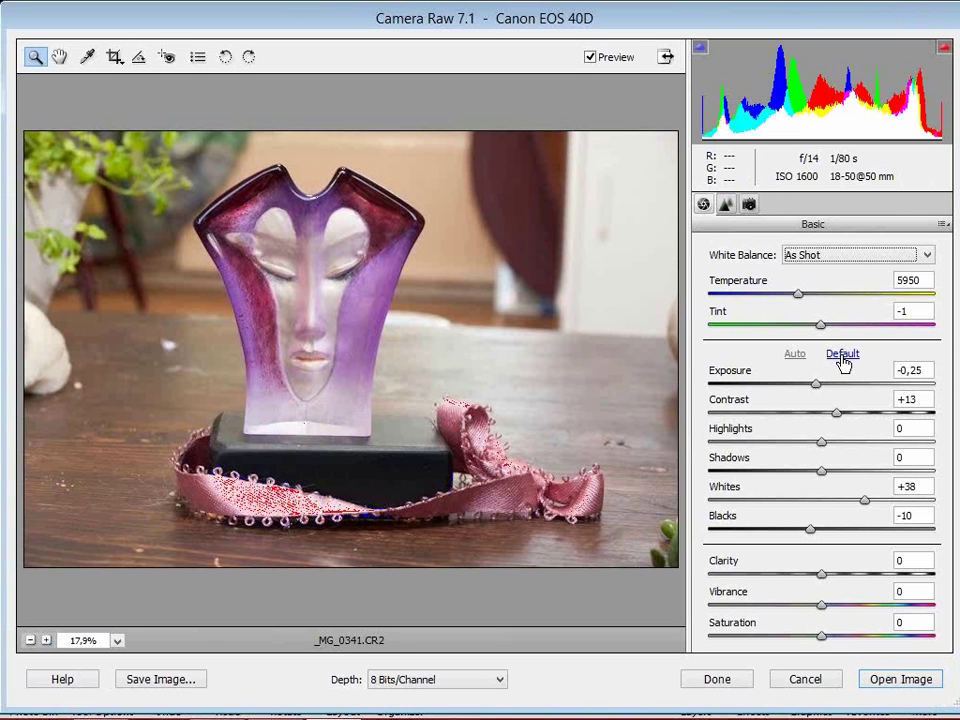
- Reset the Basic tone settings to Default and set Exposure to -0,40
left_click(843, 356)
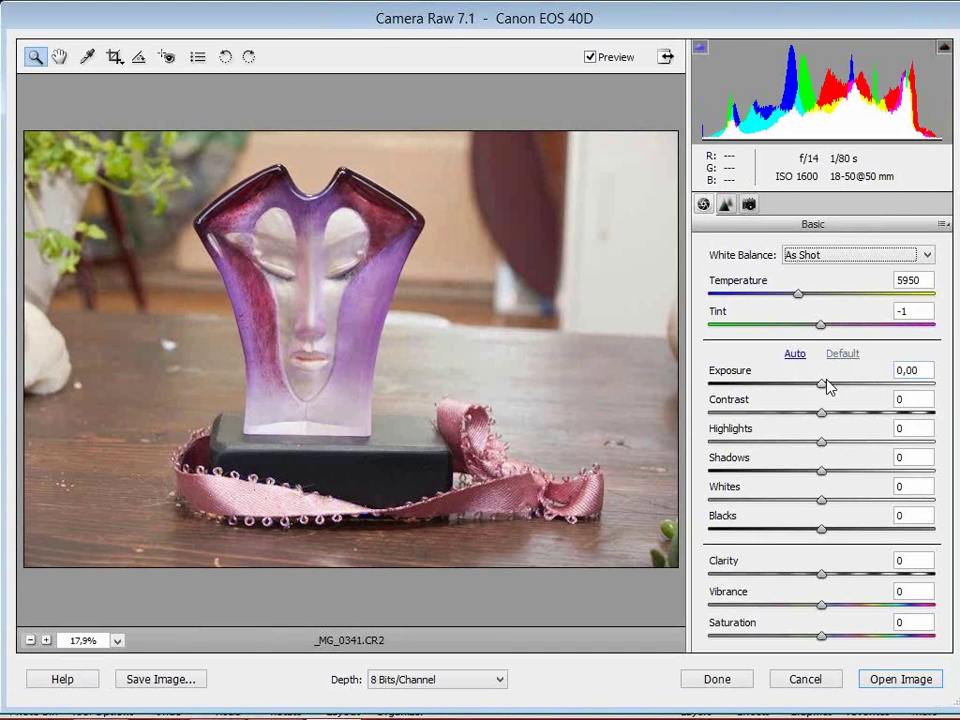
mouse_move(828, 387)
left_mouse_down()
mouse_move(848, 391)
mouse_move(788, 388)
mouse_move(800, 389)
left_mouse_up()
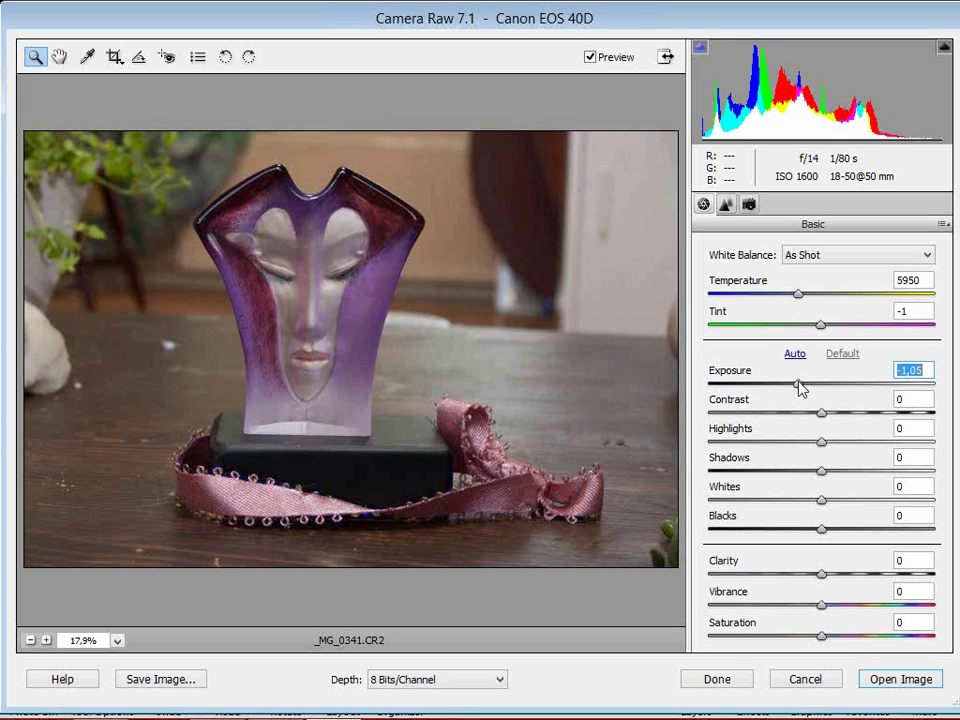
mouse_move(800, 388)
left_mouse_down()
mouse_move(722, 388)
mouse_move(934, 386)
mouse_move(806, 394)
mouse_move(815, 397)
left_mouse_up()
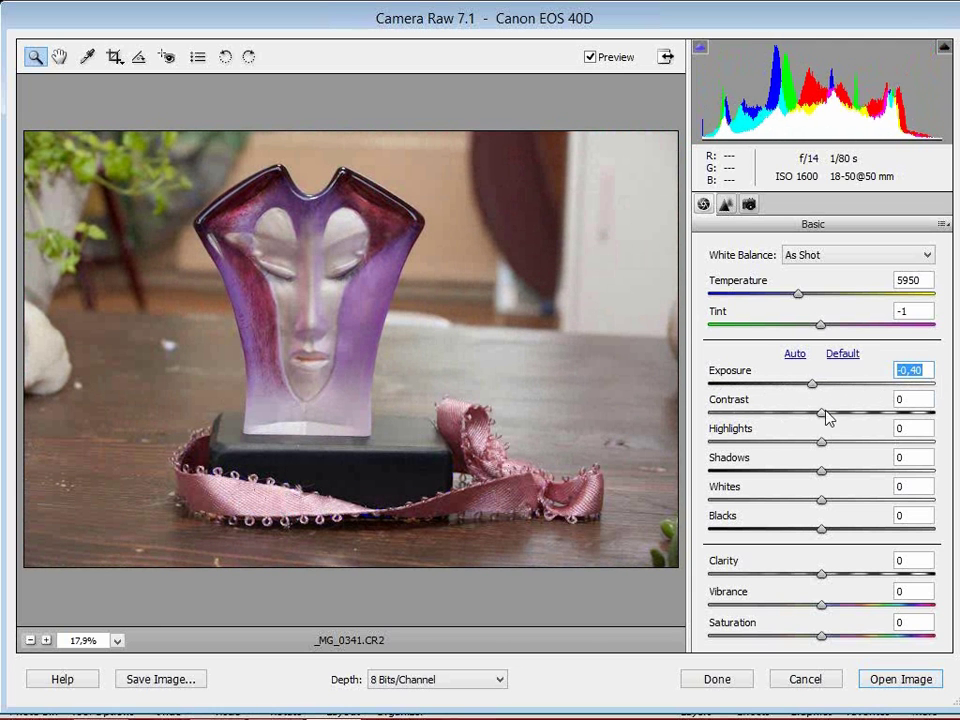
- Set Contrast to +40, then raise Highlights fully and pull back to about +71
mouse_move(821, 412)
left_mouse_down()
mouse_move(930, 413)
mouse_move(804, 413)
mouse_move(868, 420)
left_mouse_up()
key("Up")
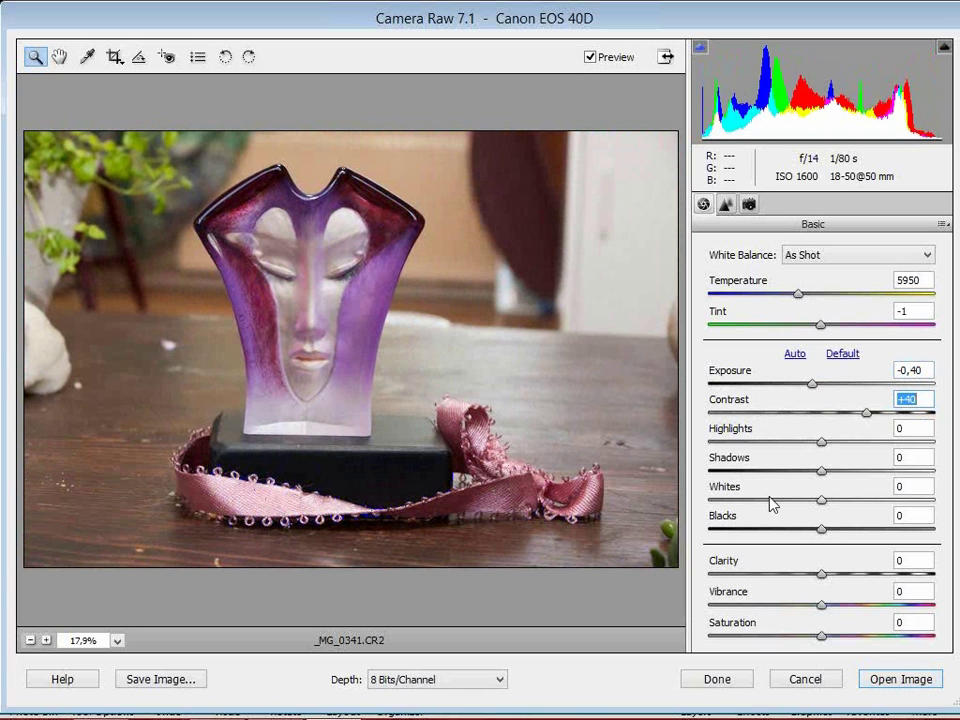
left_click_drag(808, 23, 756, 25)
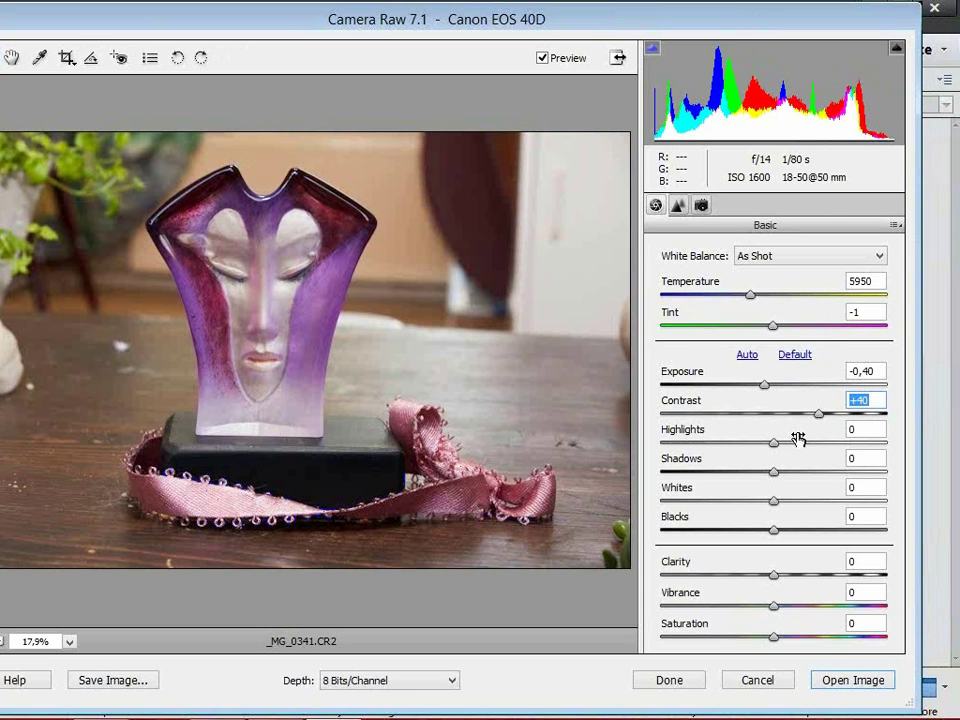
left_click_drag(775, 446, 901, 448)
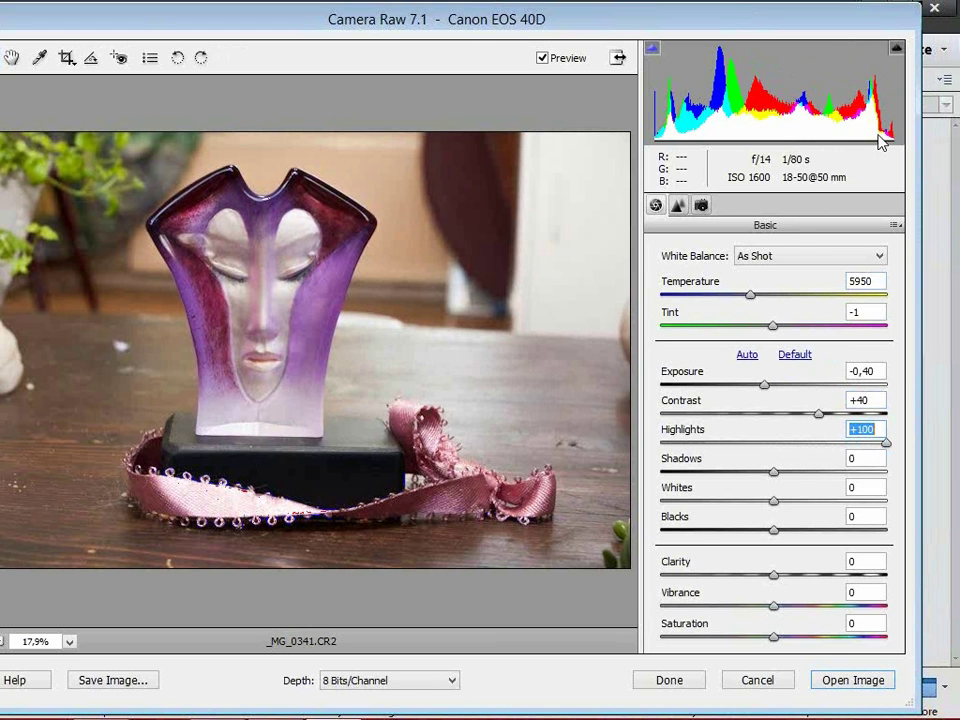
left_click_drag(885, 442, 778, 446)
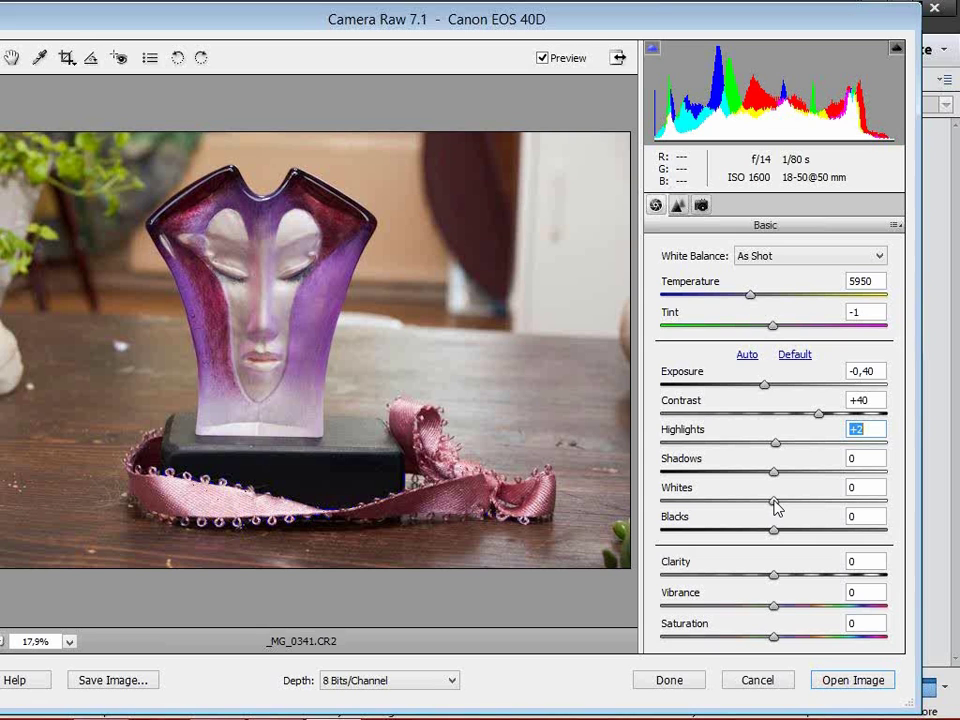
mouse_move(775, 503)
left_mouse_down()
mouse_move(887, 508)
mouse_move(773, 512)
left_mouse_up()
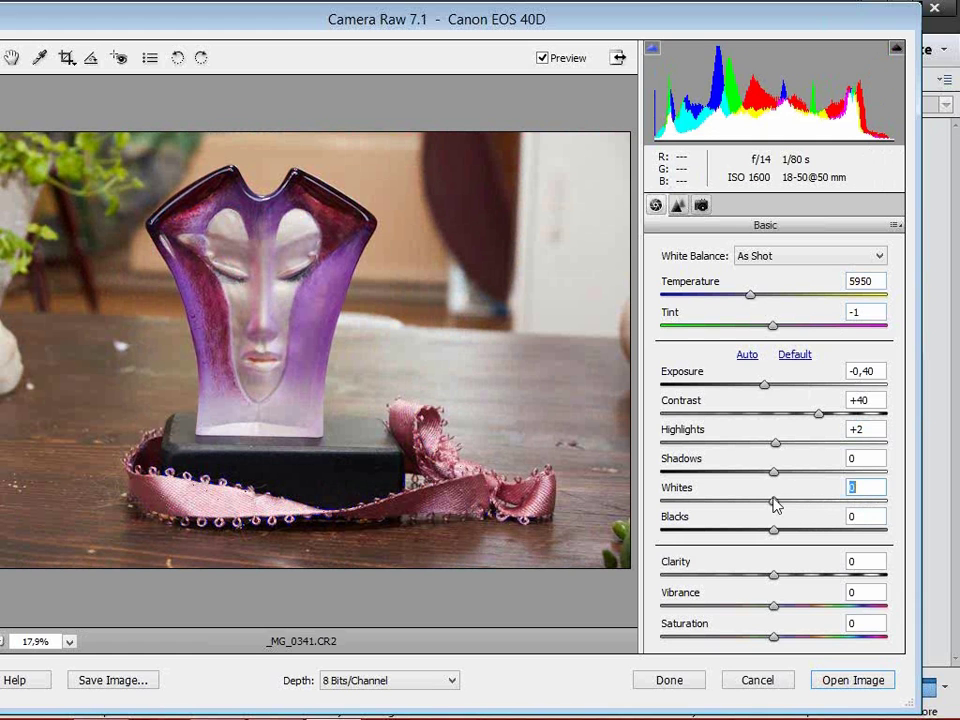
left_click_drag(772, 503, 652, 513)
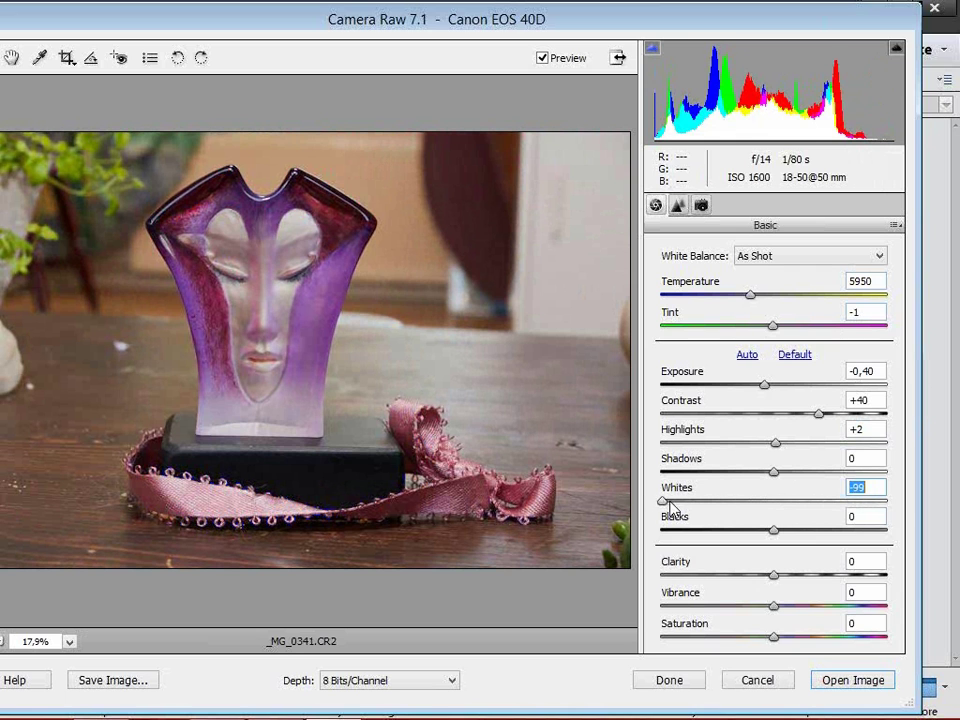
left_click_drag(667, 503, 776, 507)
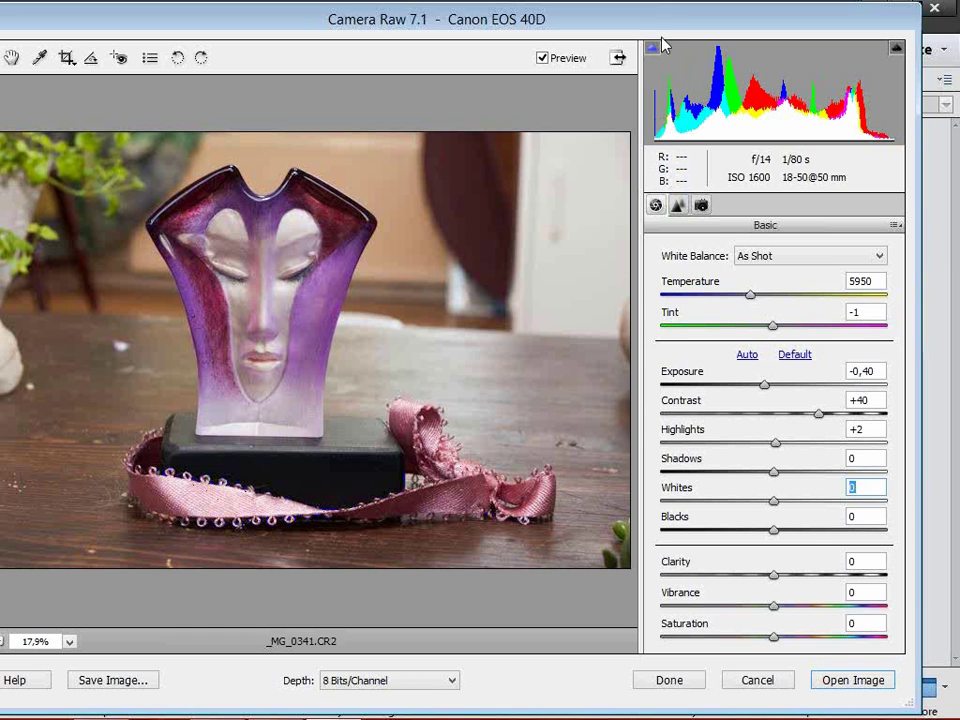
left_click_drag(671, 26, 712, 25)
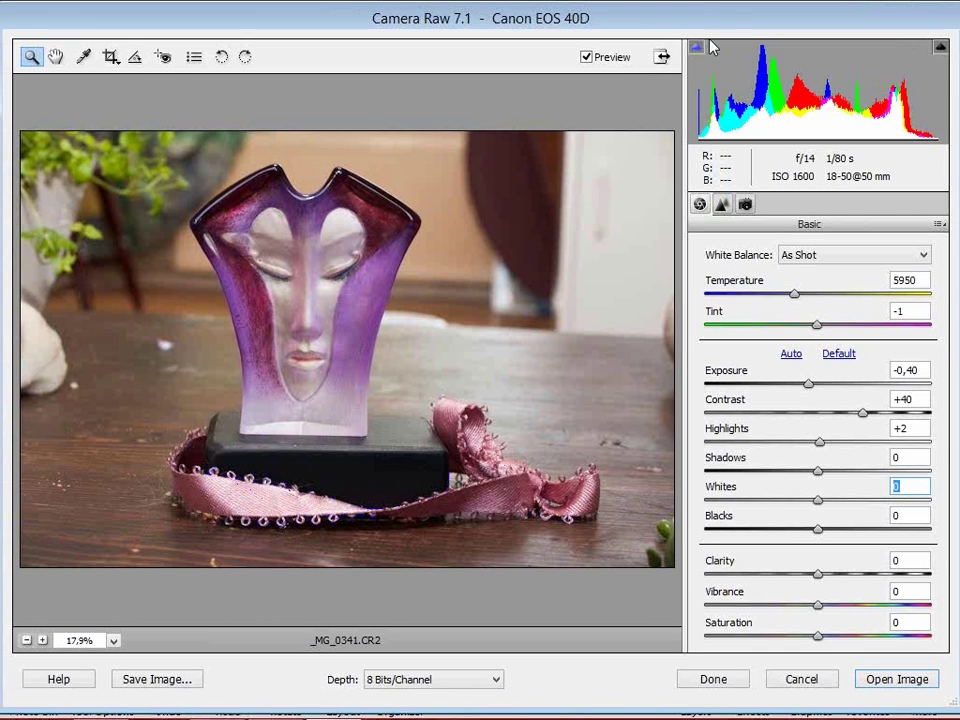
- Nudge the Blacks slider left to -1
mouse_move(819, 529)
left_mouse_down()
mouse_move(678, 533)
mouse_move(816, 531)
left_mouse_up()
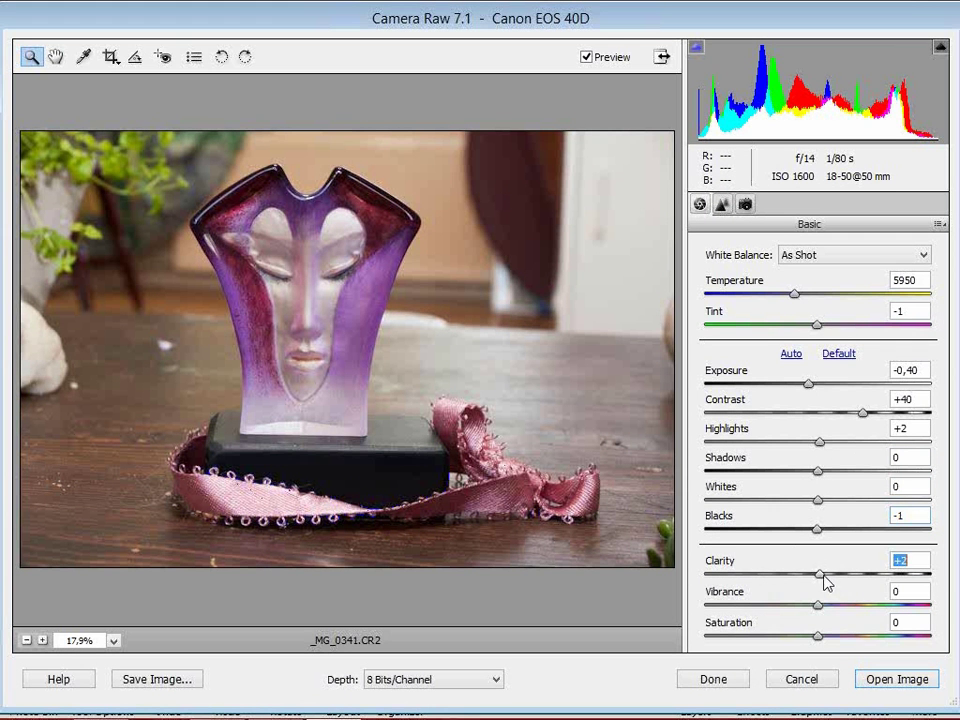
- Try Clarity at +100 and -11, settle on +20, then push Saturation to +100
left_click_drag(818, 576, 930, 576)
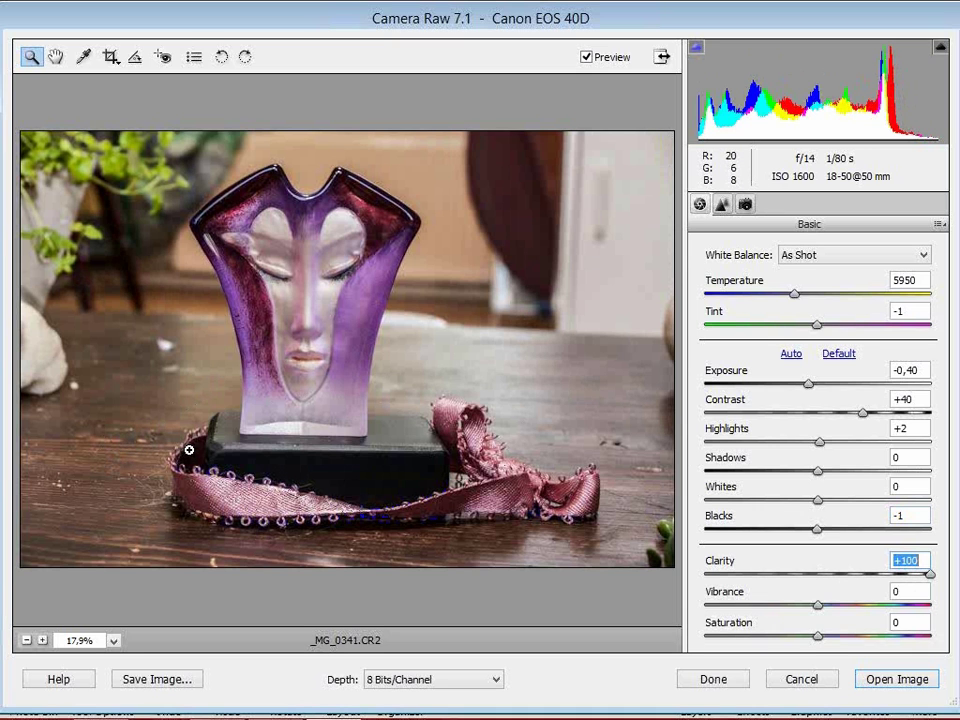
left_click_drag(930, 576, 826, 578)
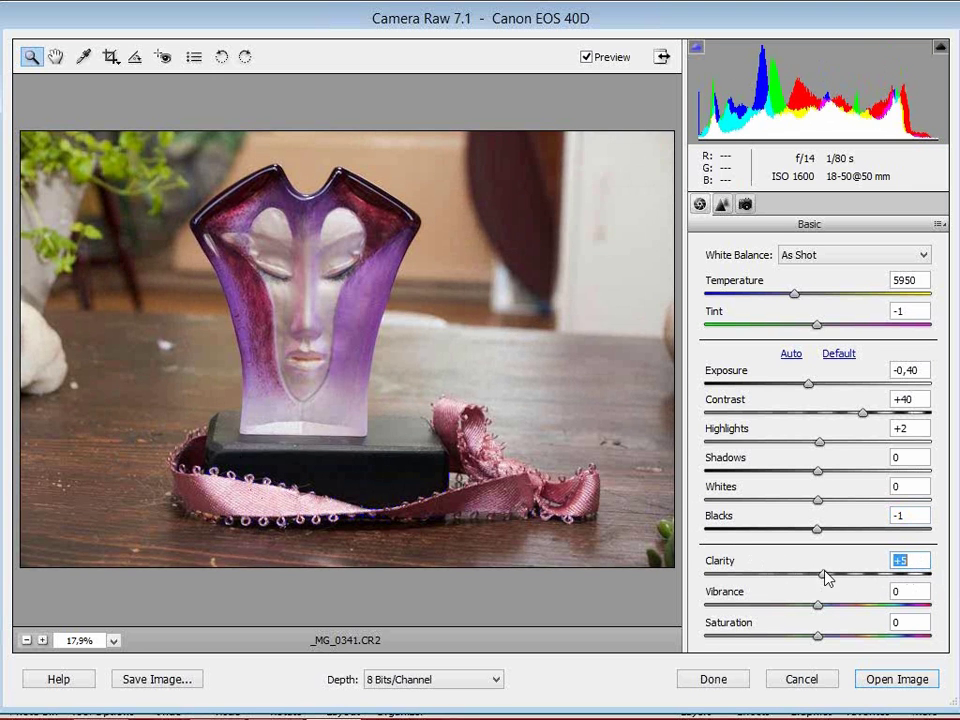
mouse_move(826, 578)
left_mouse_down()
mouse_move(618, 577)
mouse_move(842, 574)
left_mouse_up()
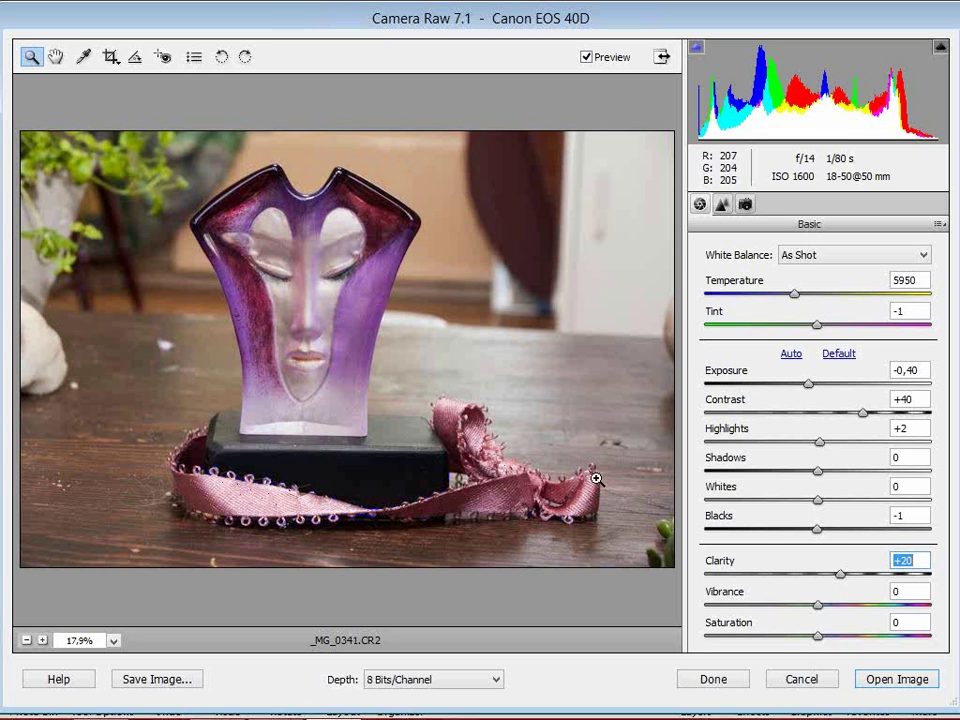
left_click_drag(818, 636, 930, 636)
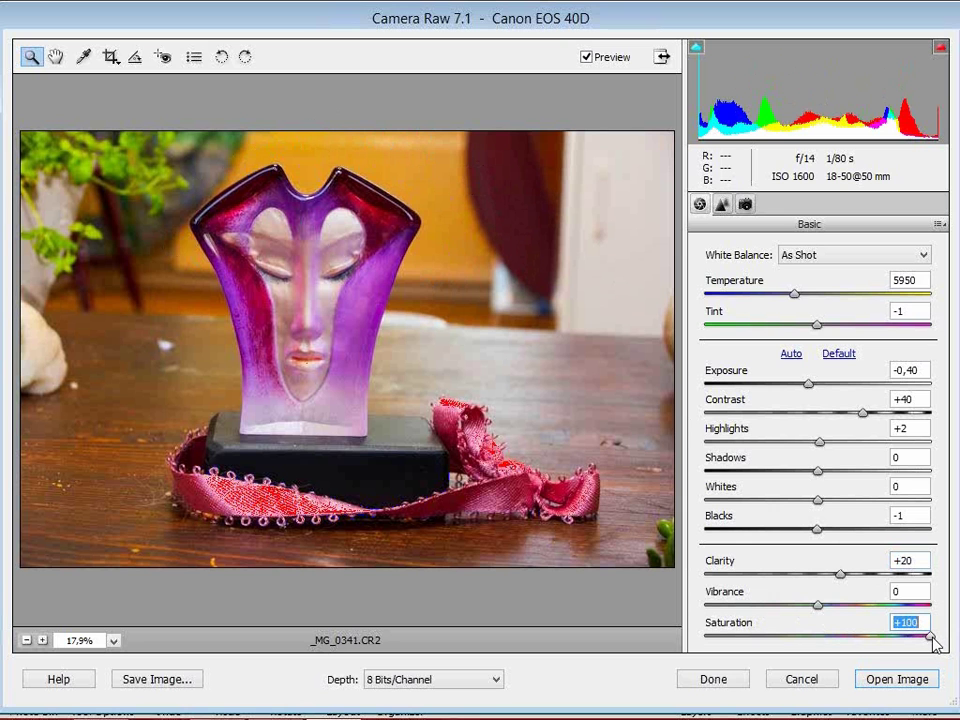
- Lower Saturation to -5 and set Vibrance to +34, keeping Clarity at +20
mouse_move(933, 637)
left_mouse_down()
mouse_move(819, 637)
mouse_move(820, 607)
mouse_move(955, 608)
left_mouse_up()
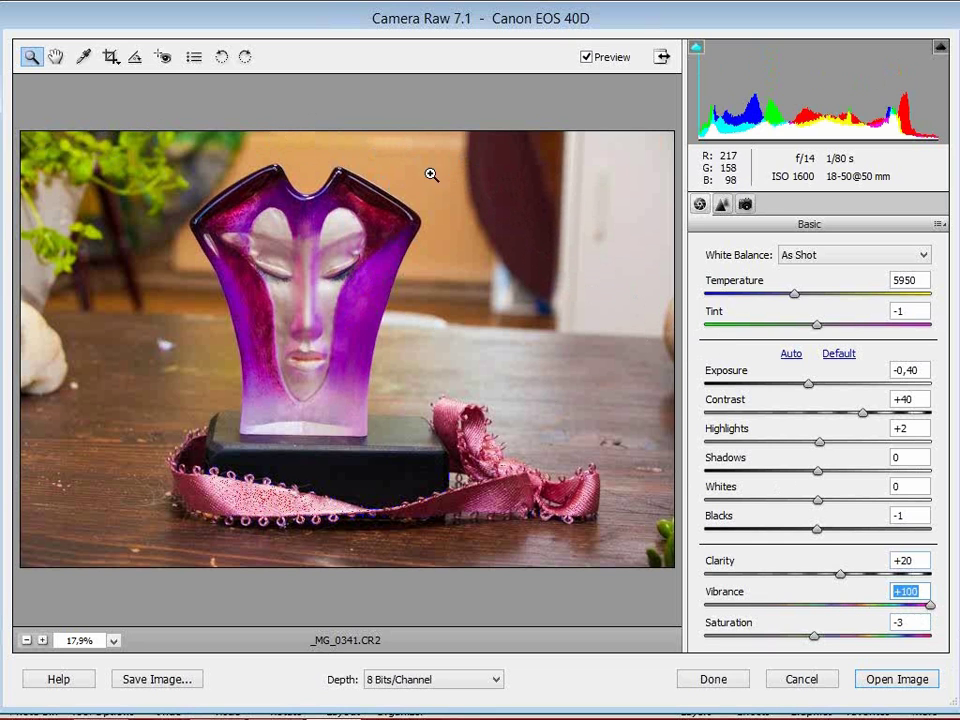
mouse_move(930, 606)
left_mouse_down()
mouse_move(819, 606)
mouse_move(930, 636)
mouse_move(812, 636)
mouse_move(838, 607)
mouse_move(857, 606)
left_mouse_up()
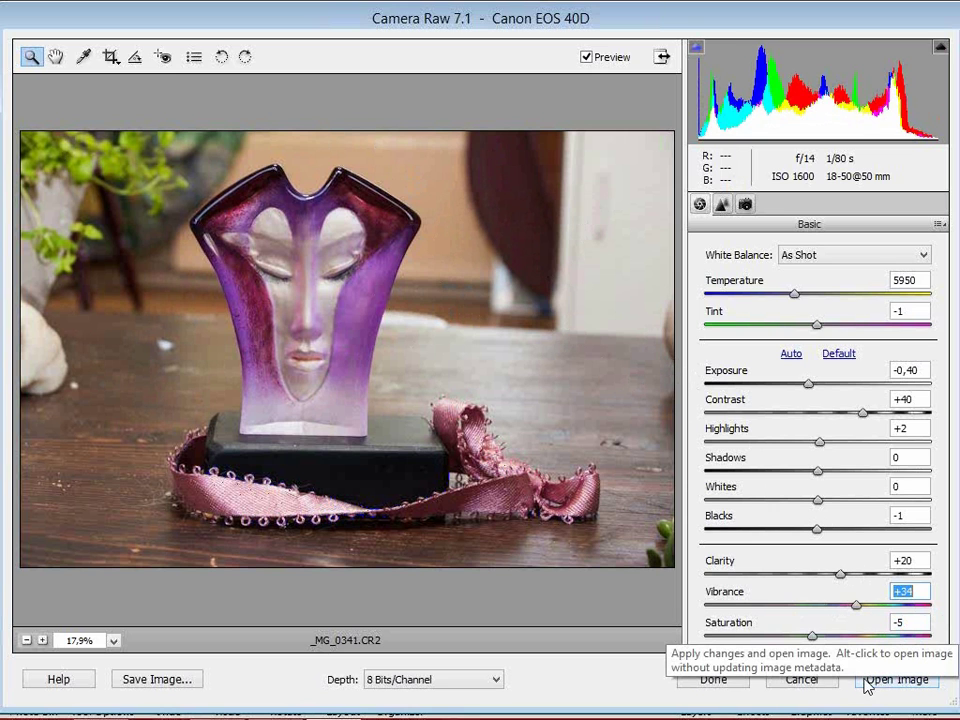
- Open the adjusted glass face sculpture photo from Camera Raw into the Expert editor
left_click(914, 682)
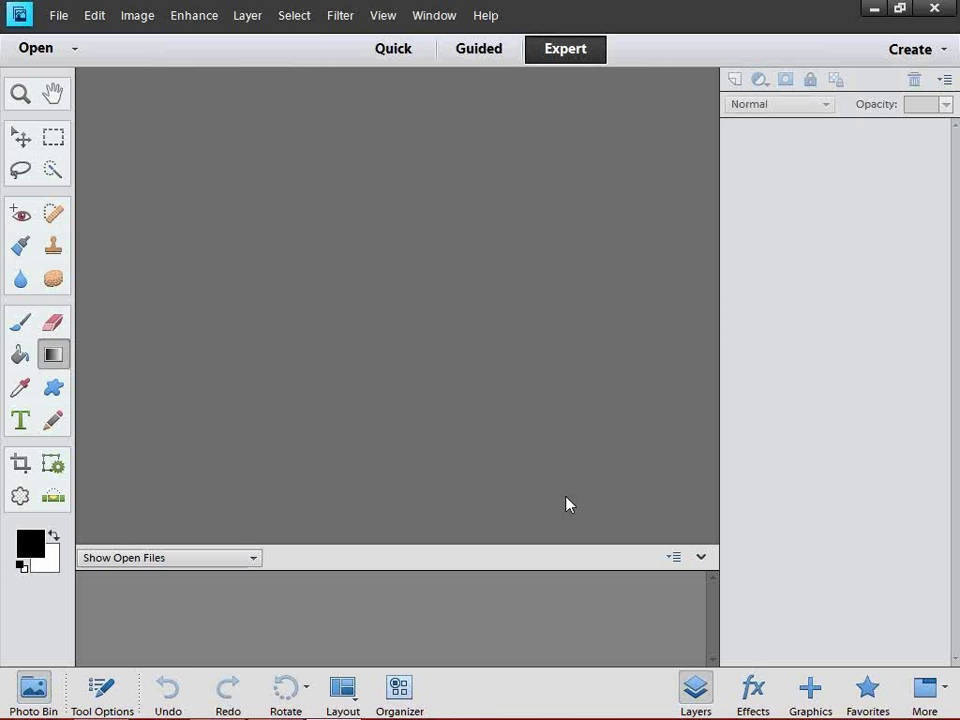